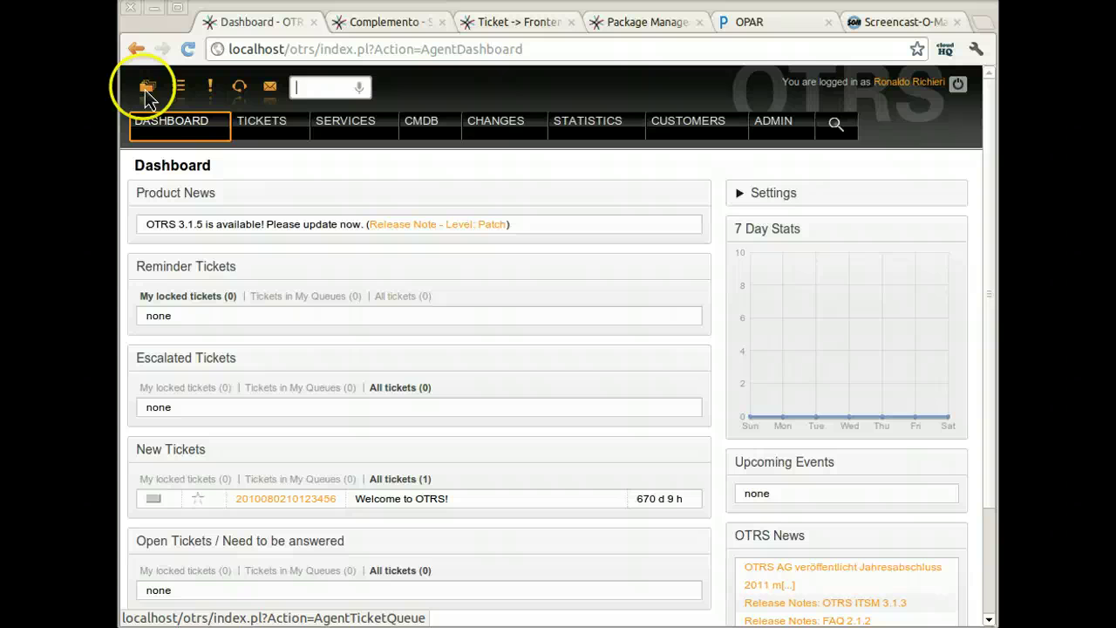
- Run a full-text ticket search for 'Welcome', finding the 'Welcome to OTRS!' ticket
{"action": "left_click", "coordinate": [312, 88]}
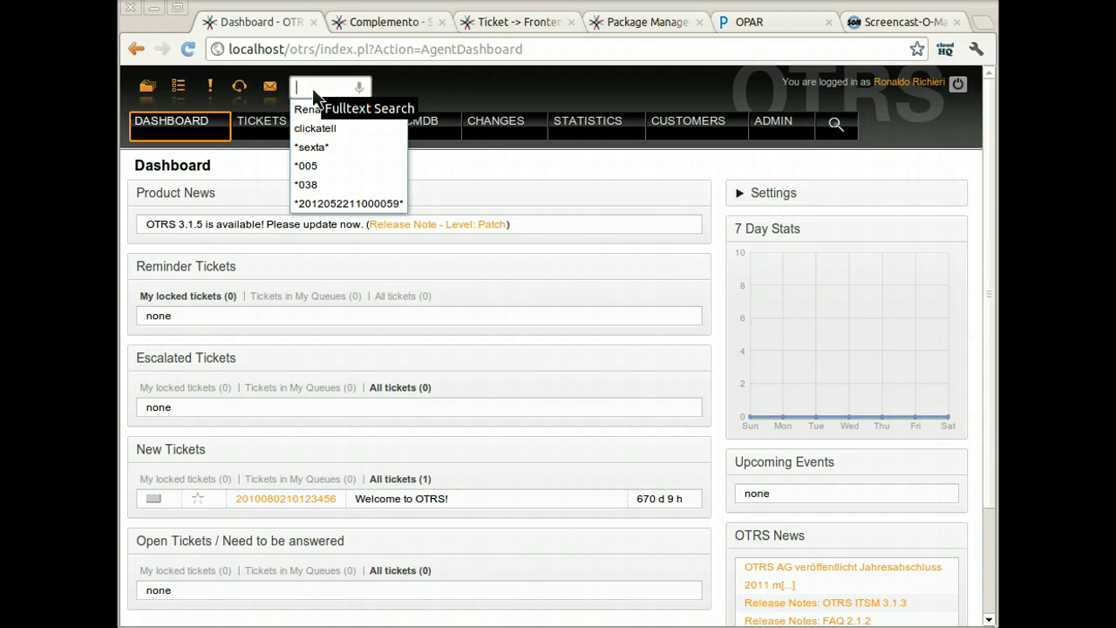
{"action": "type", "text": "W"}
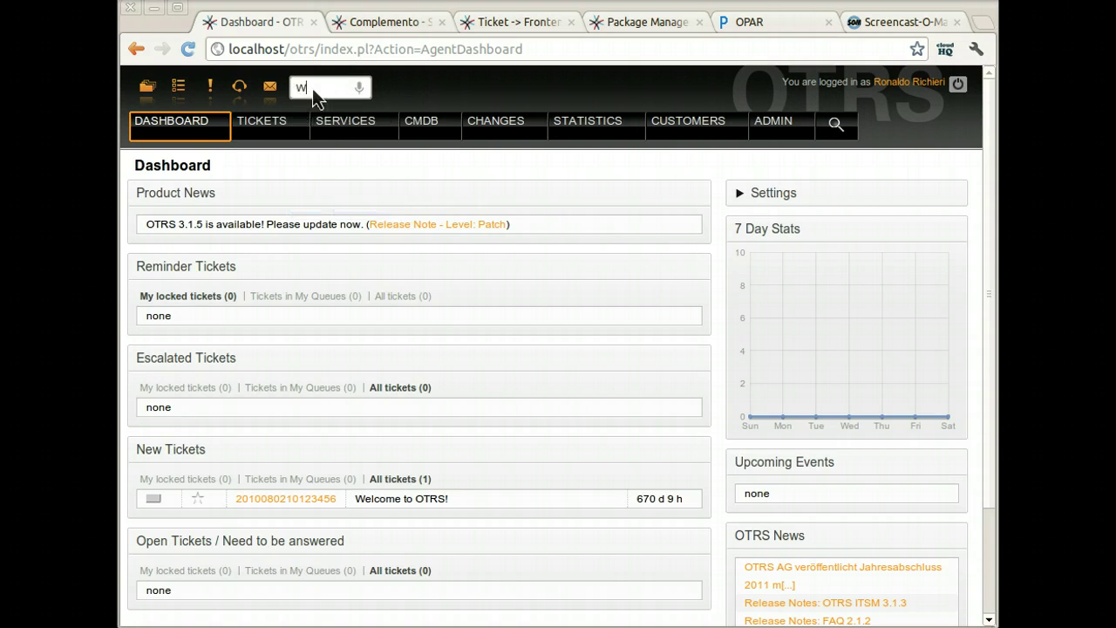
{"action": "type", "text": "elcome"}
{"action": "key", "text": "Return"}
{"action": "left_click", "coordinate": [444, 96]}
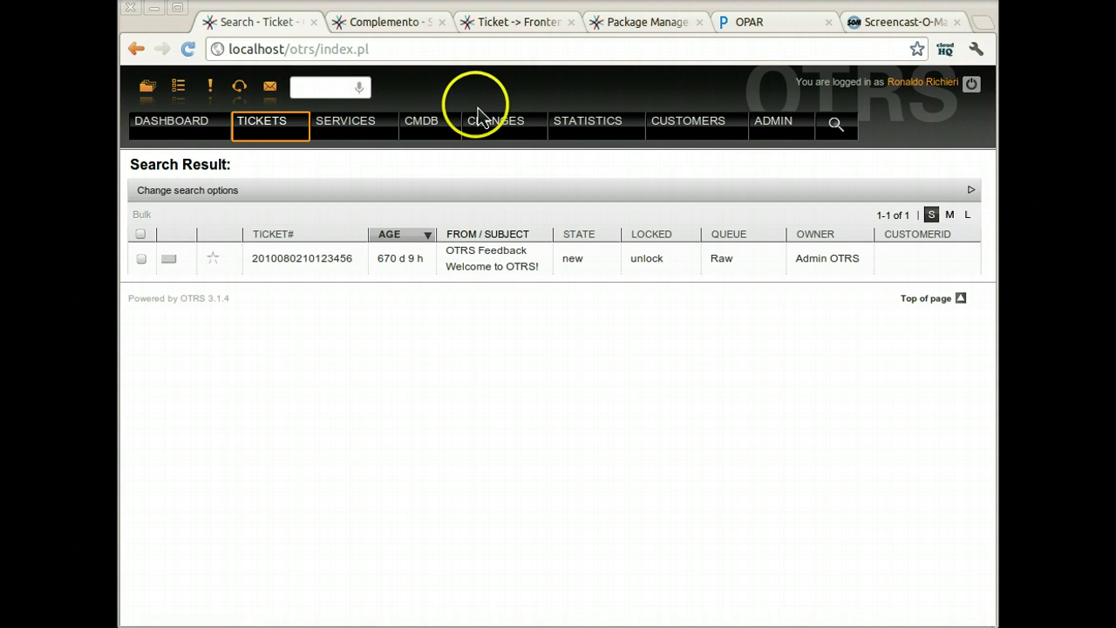
- Go to the Admin overview, glance at the OPAR archive, and scroll to System Administration
{"action": "left_click", "coordinate": [774, 120]}
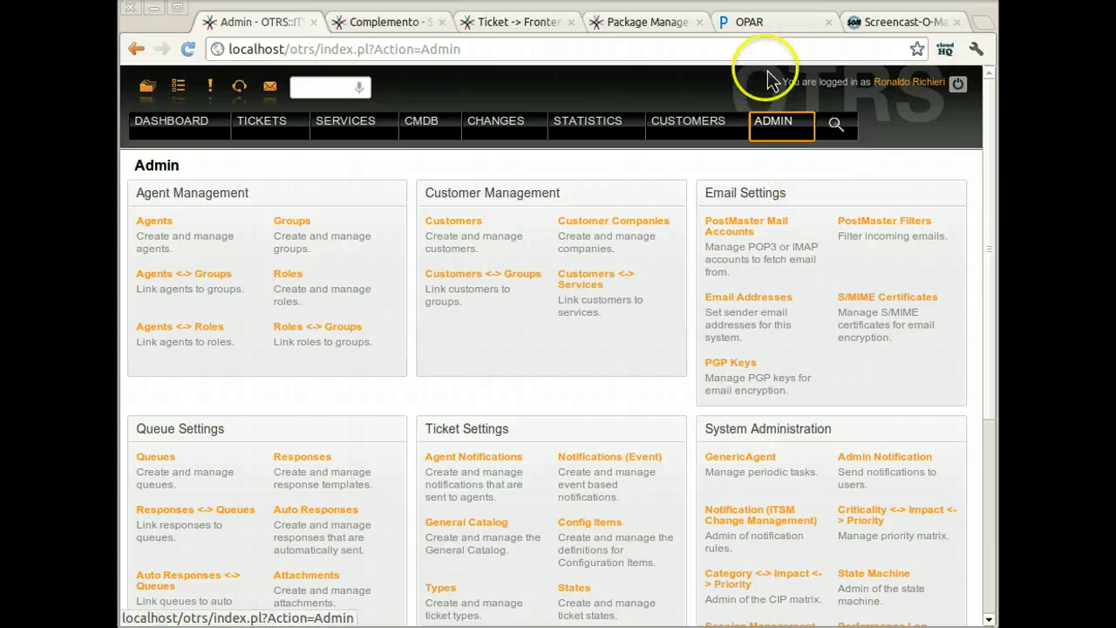
{"action": "left_click", "coordinate": [752, 26]}
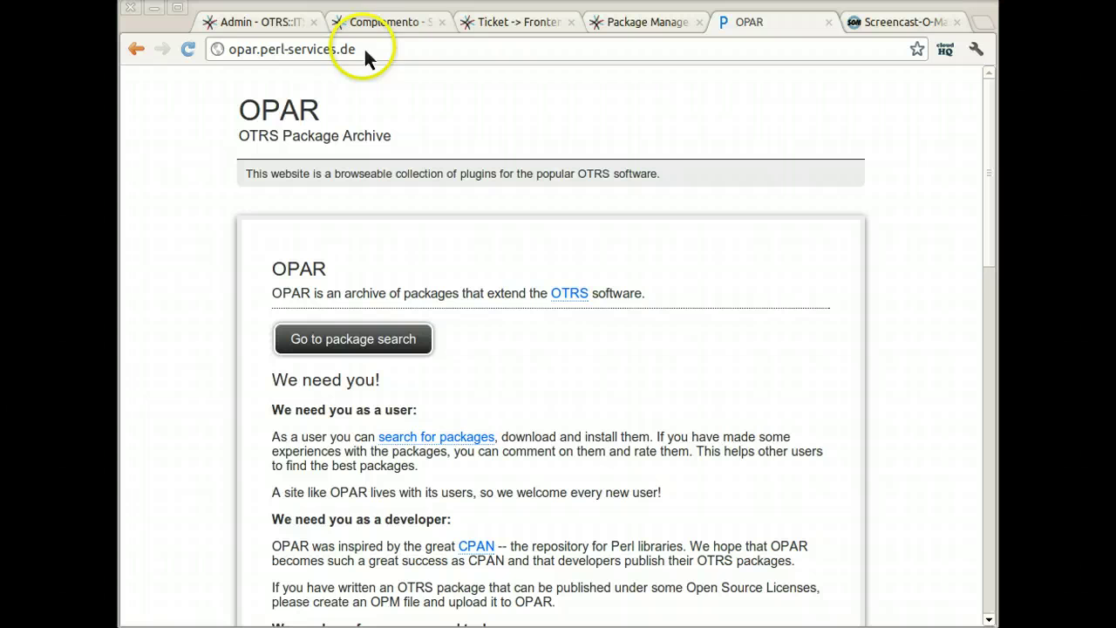
{"action": "left_click", "coordinate": [242, 27]}
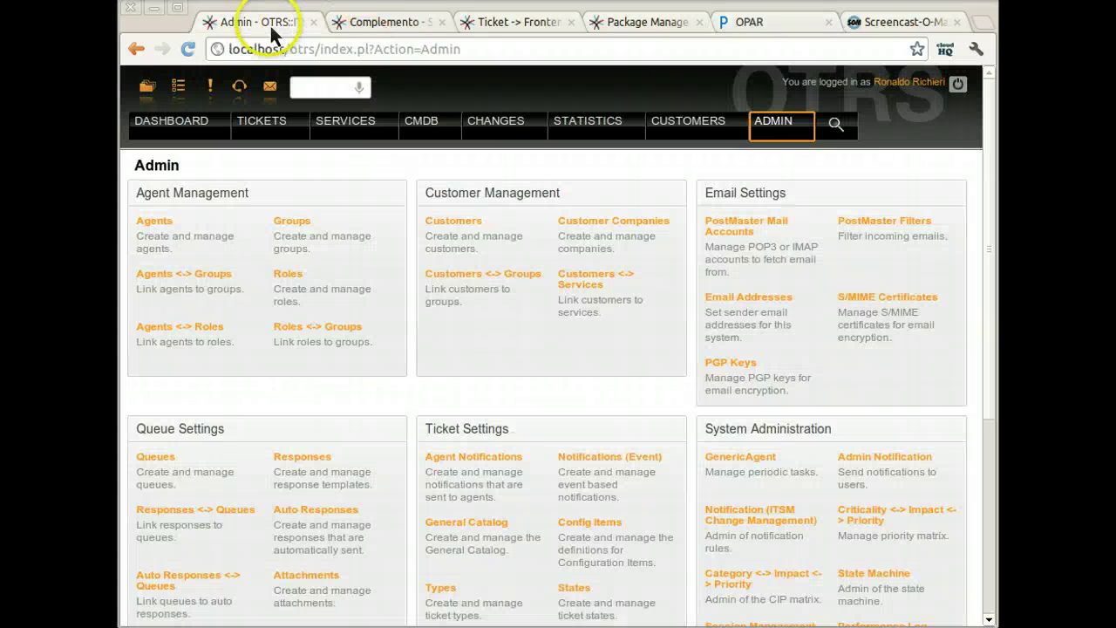
{"action": "scroll", "coordinate": [588, 279], "scroll_direction": "down", "scroll_amount": 2}
{"action": "scroll", "coordinate": [577, 286], "scroll_direction": "down", "scroll_amount": 4}
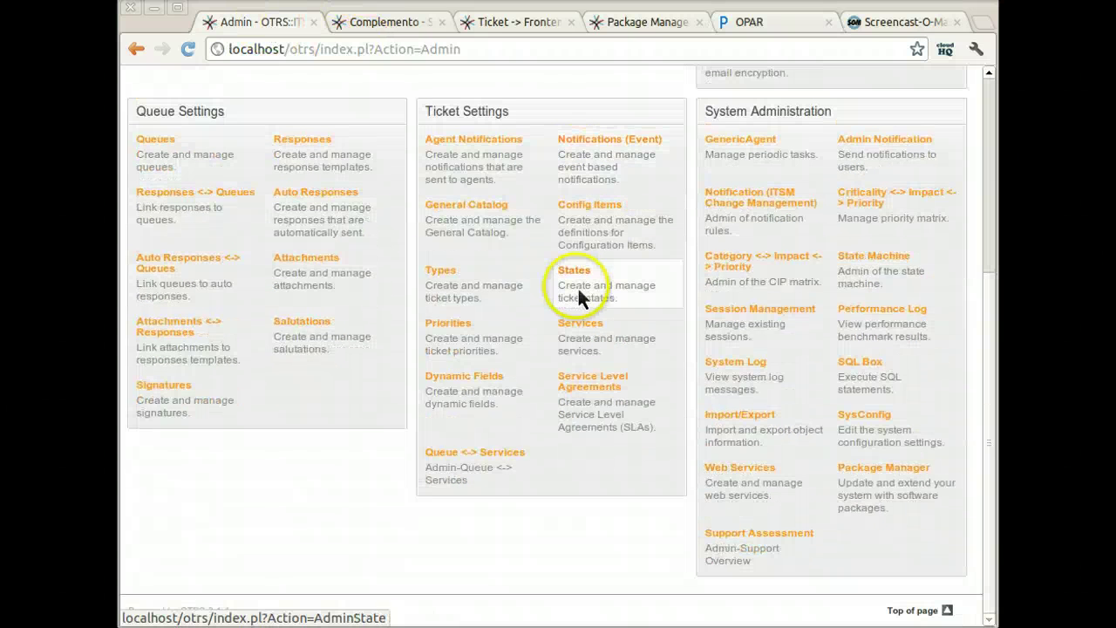
{"action": "scroll", "coordinate": [781, 369], "scroll_direction": "down", "scroll_amount": 1}
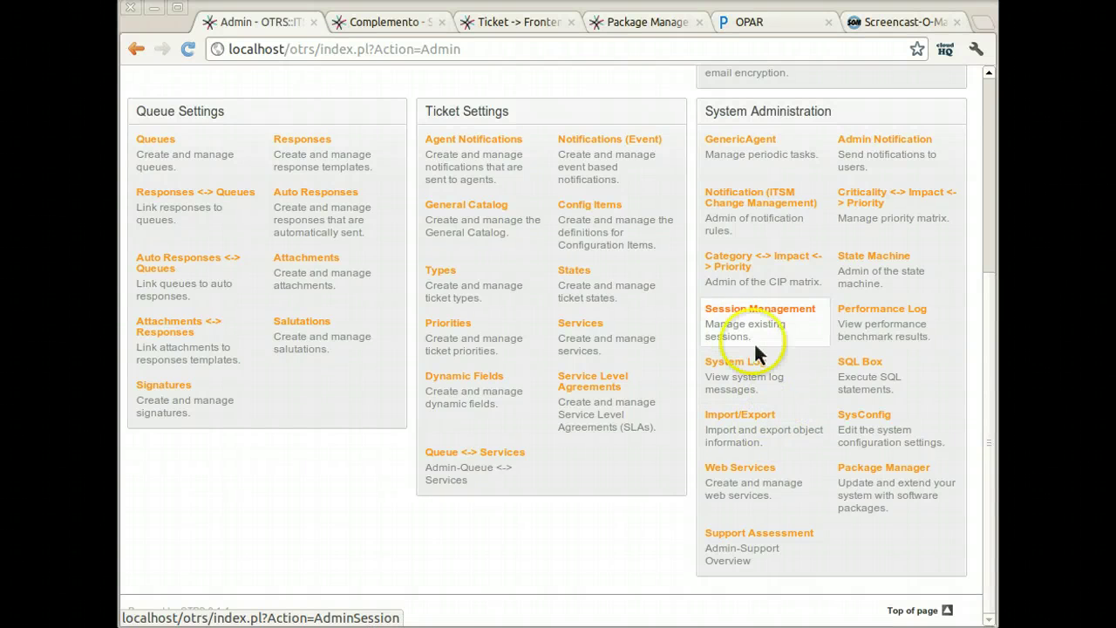
- Upload and install ToolBarCiSearch-1.0.opm in Package Manager, continuing past the warning
{"action": "left_click", "coordinate": [875, 469]}
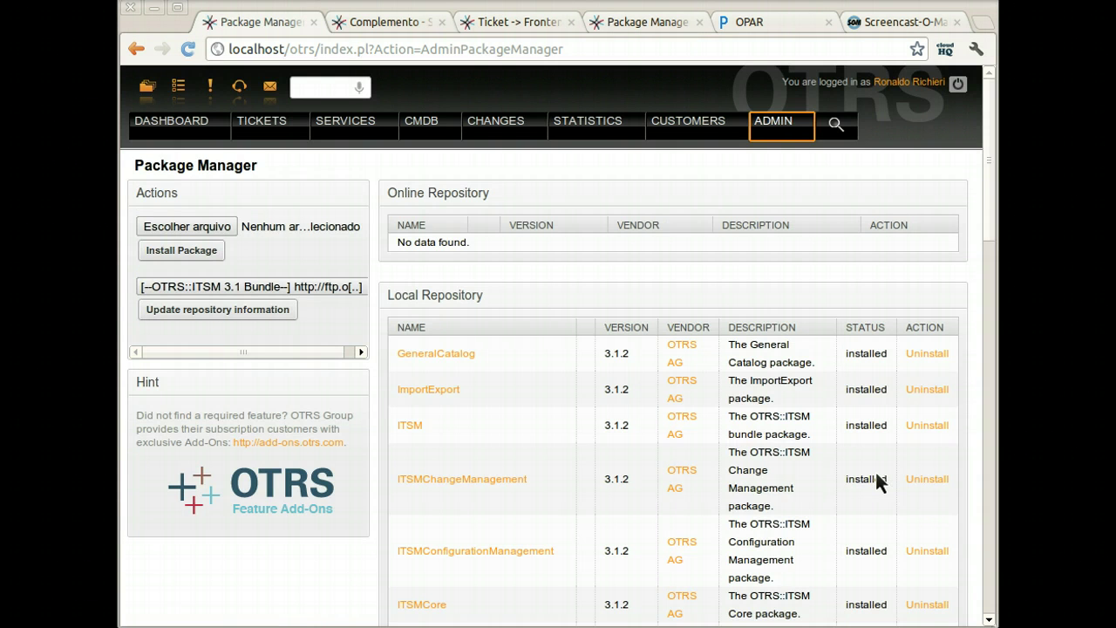
{"action": "left_click", "coordinate": [212, 226]}
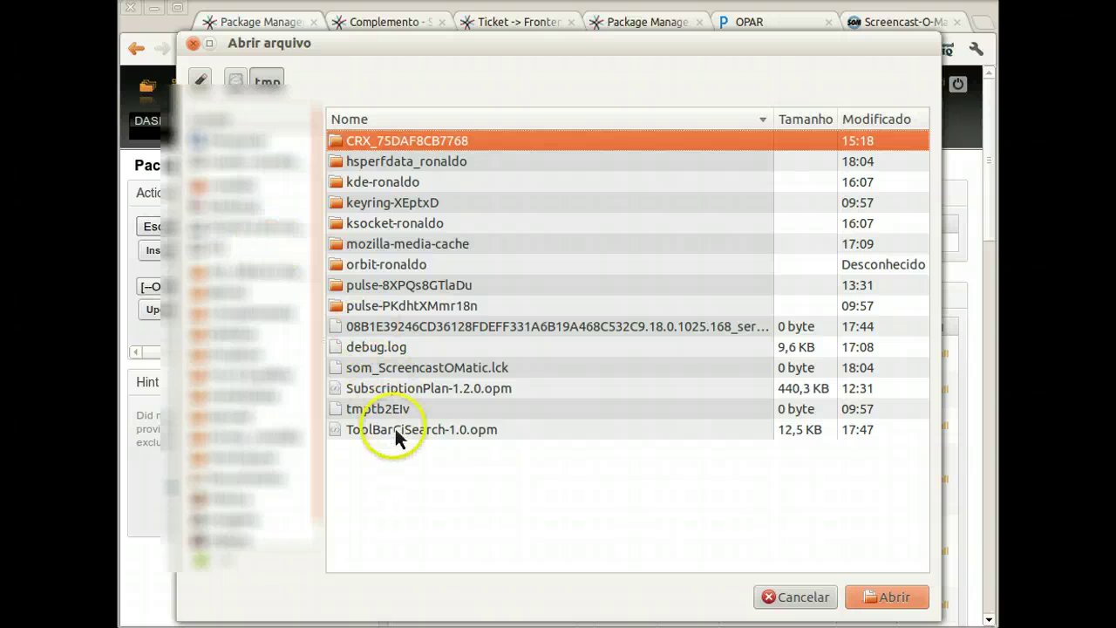
{"action": "left_click", "coordinate": [400, 432]}
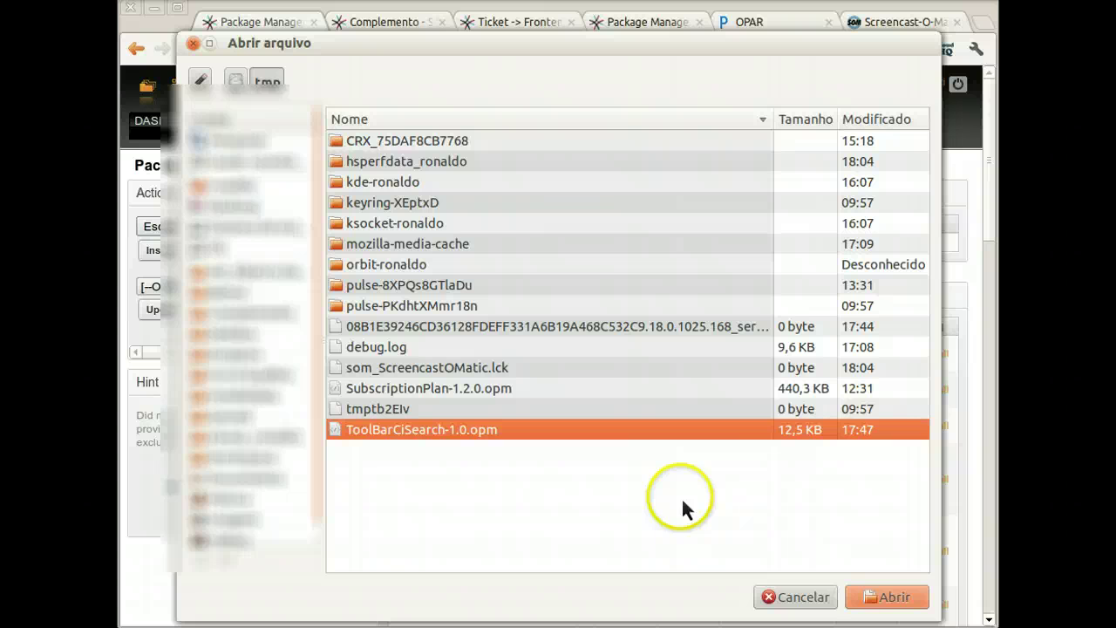
{"action": "left_click", "coordinate": [885, 600]}
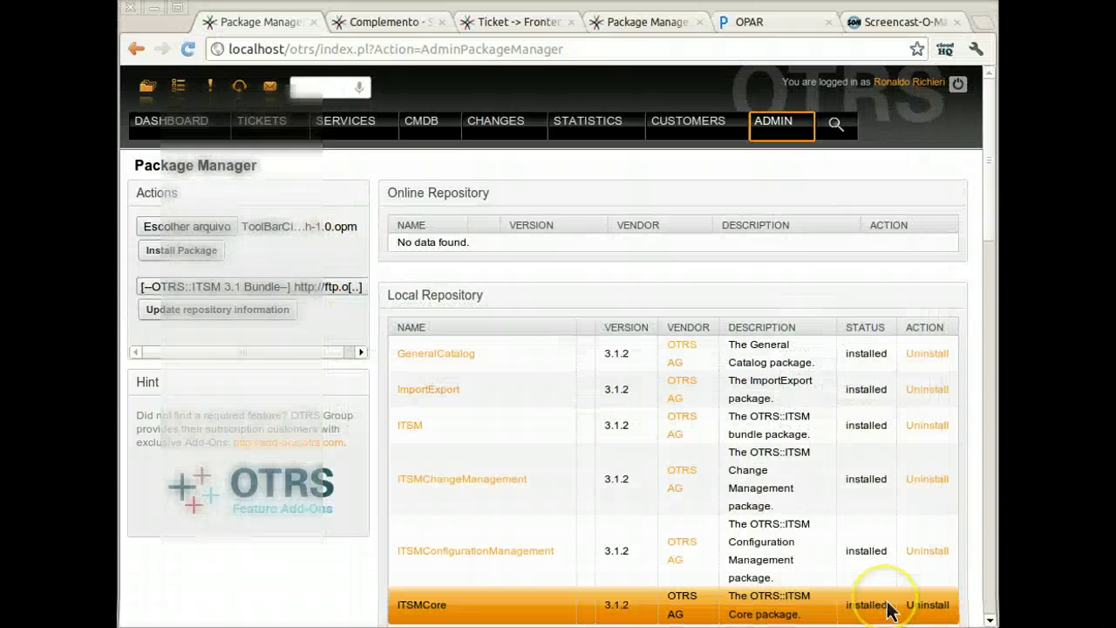
{"action": "left_click", "coordinate": [187, 250]}
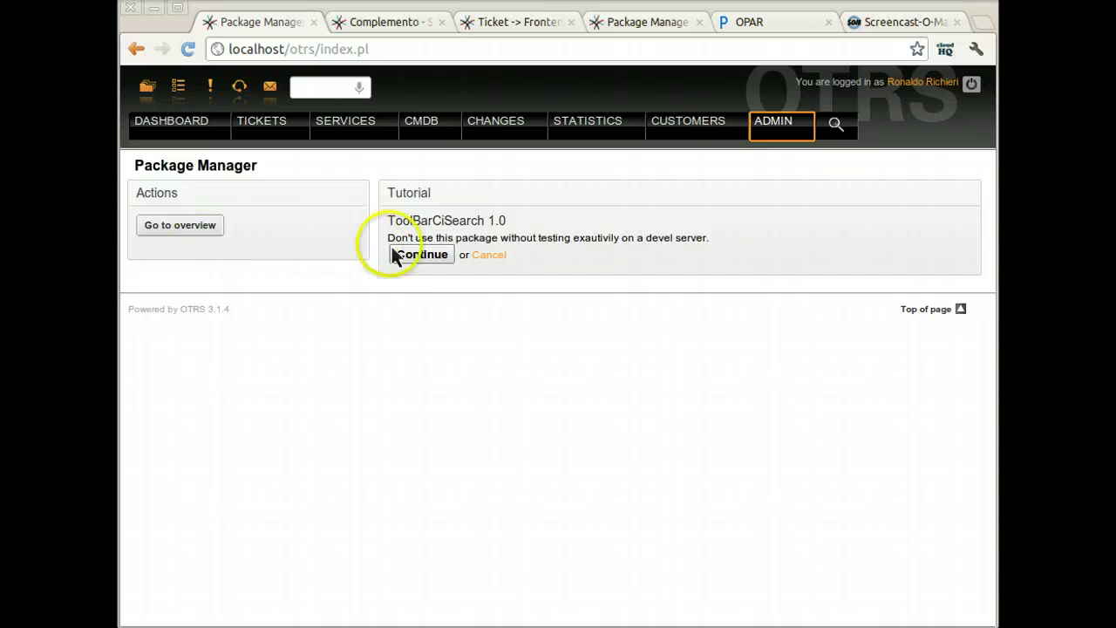
{"action": "left_click", "coordinate": [417, 259]}
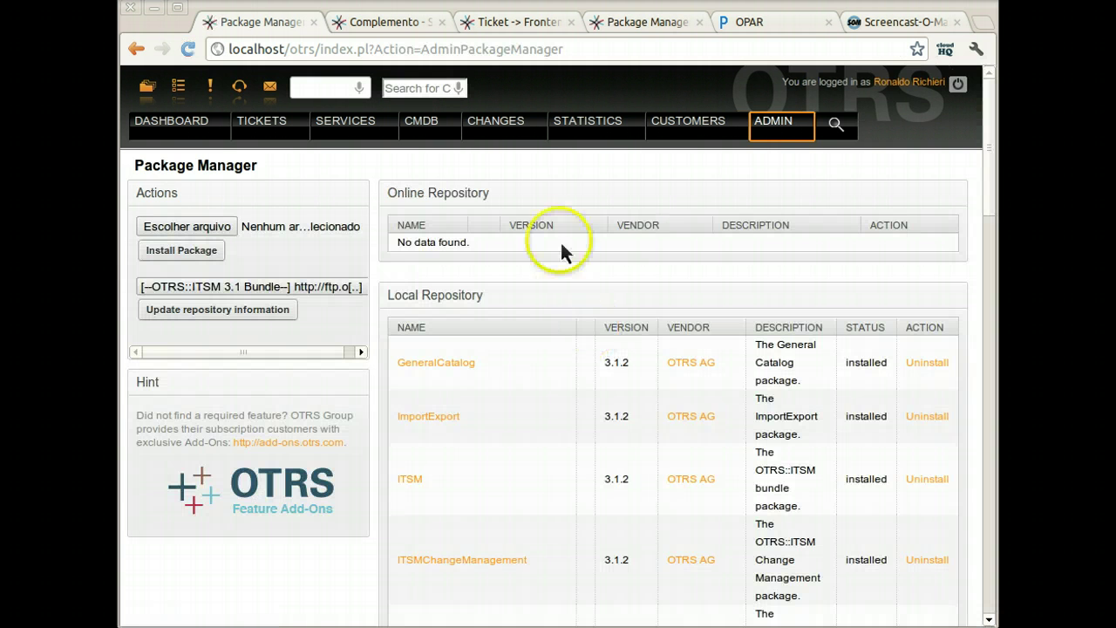
- Try the new toolbar CI search box with the term 'Bl' for Blue Computer
{"action": "left_click", "coordinate": [431, 90]}
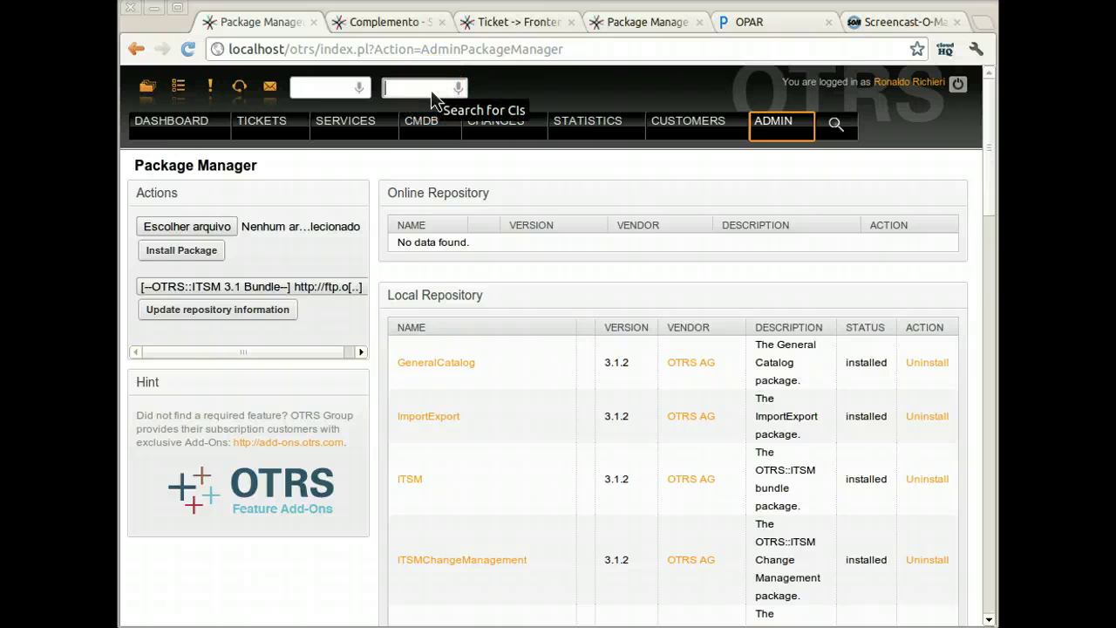
{"action": "left_click", "coordinate": [502, 96]}
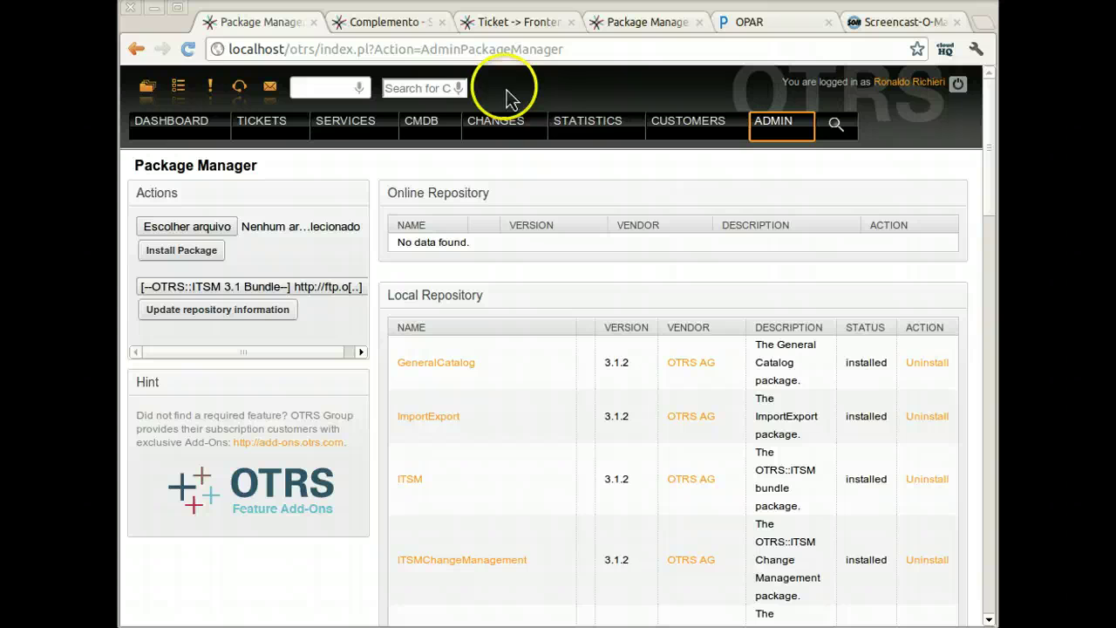
{"action": "left_click", "coordinate": [428, 89]}
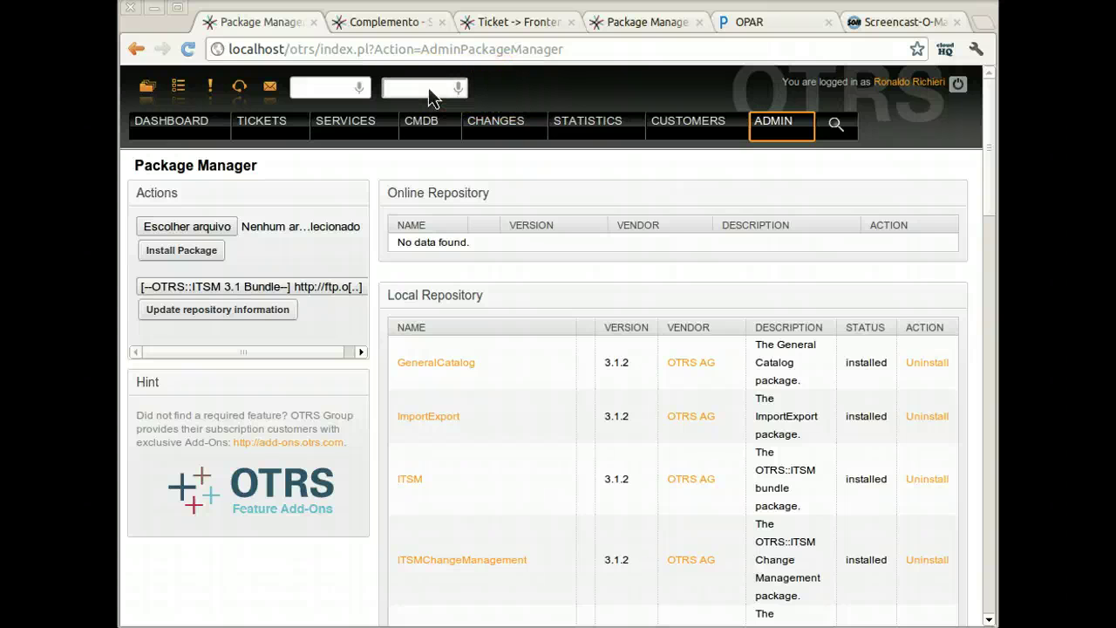
{"action": "type", "text": "B"}
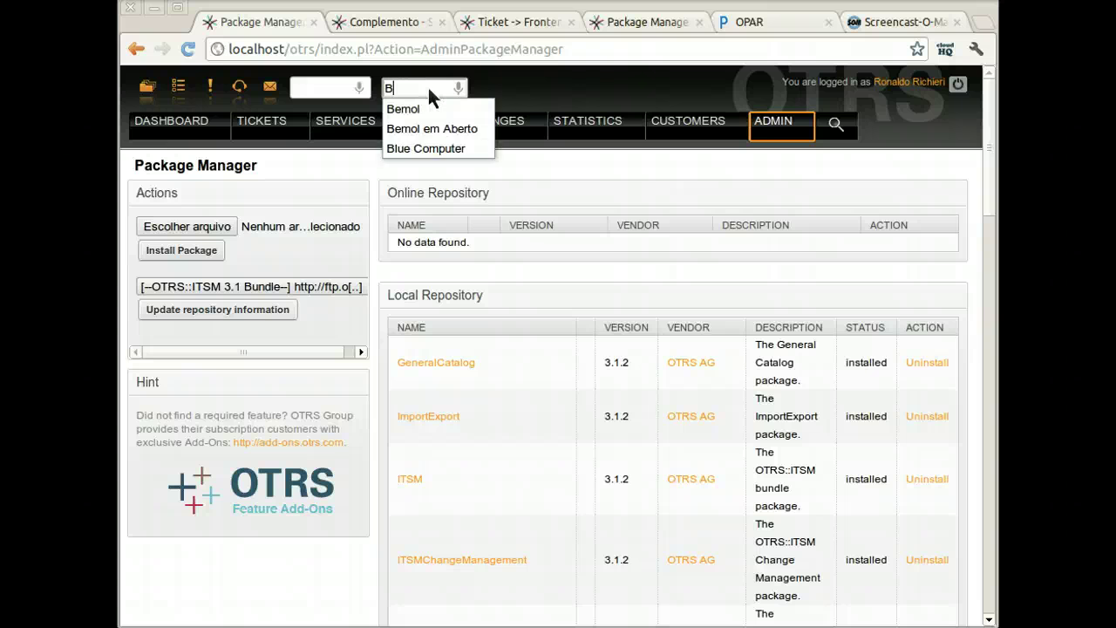
{"action": "type", "text": "lue"}
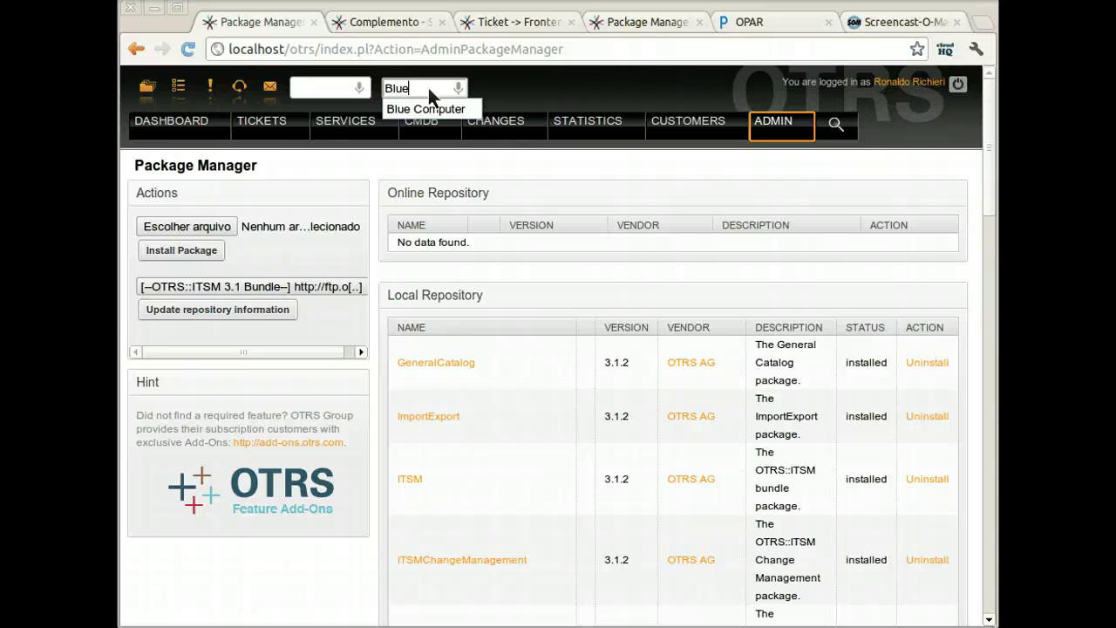
{"action": "key", "text": "Return"}
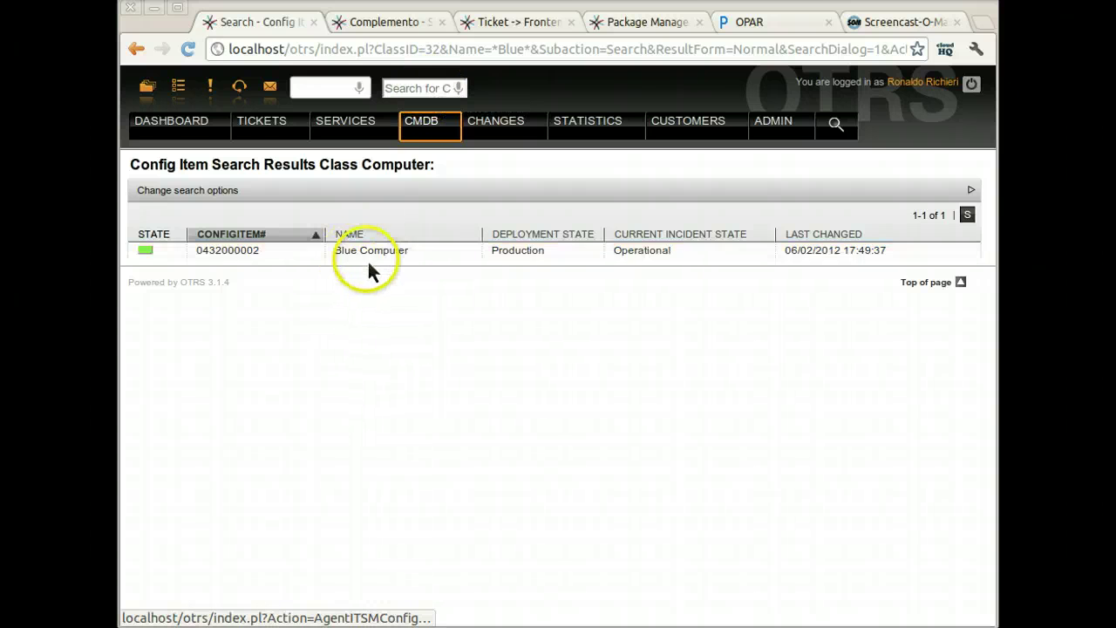
- Run a wildcard '**' CI search listing Blue Computer and Orange Computer
{"action": "left_click", "coordinate": [416, 94]}
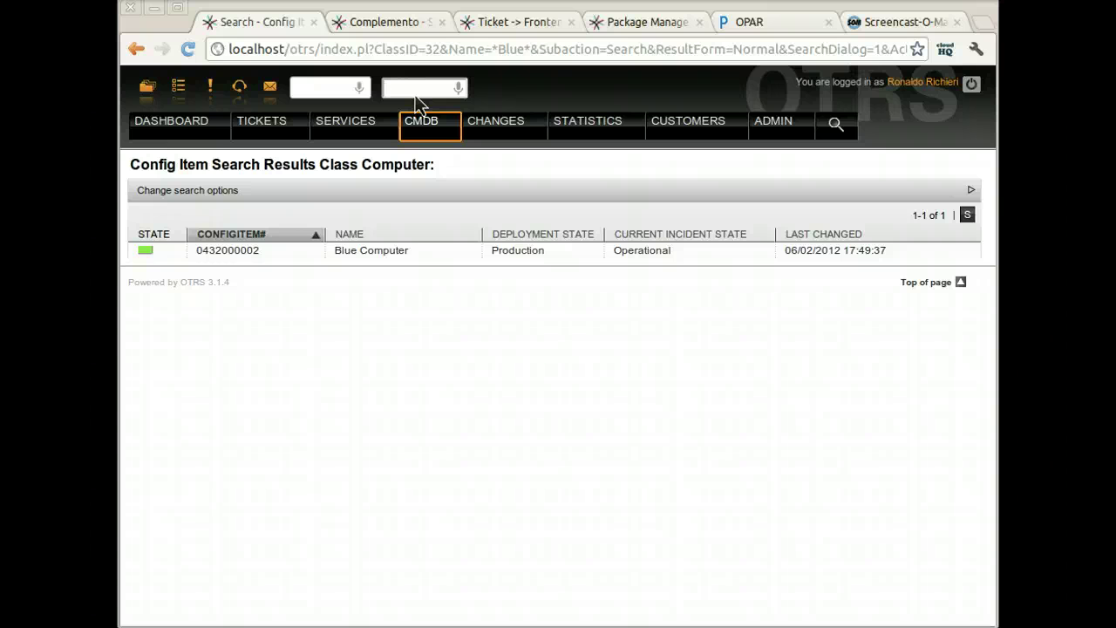
{"action": "type", "text": "**"}
{"action": "key", "text": "Return"}
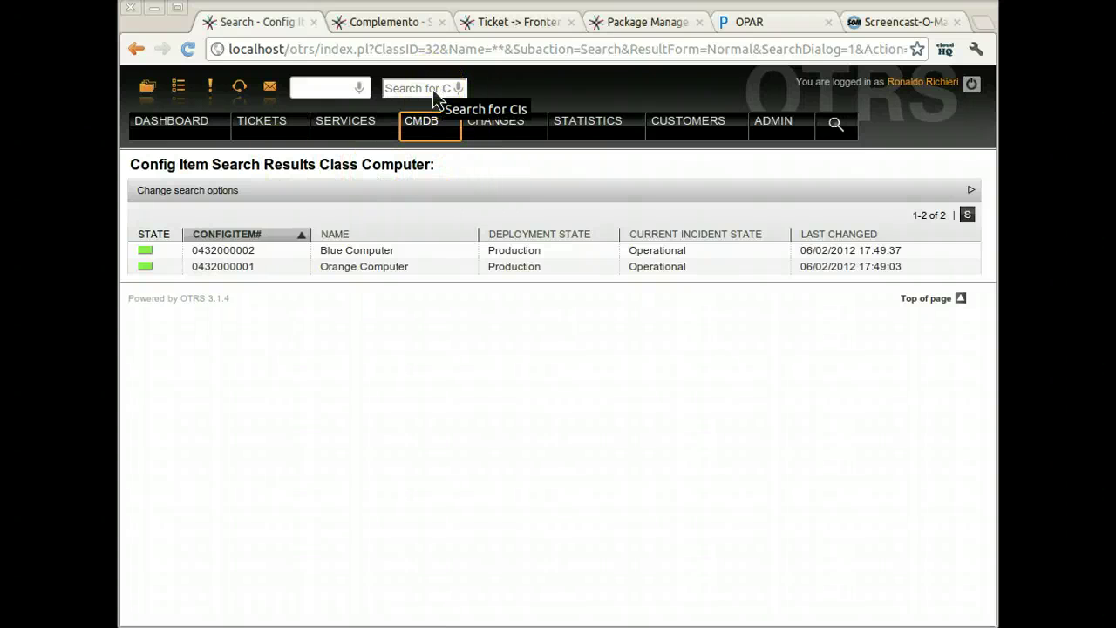
- In SysConfig, change the CiSearch toolbar module Hint to 'CIs' and update it
{"action": "left_click", "coordinate": [404, 27]}
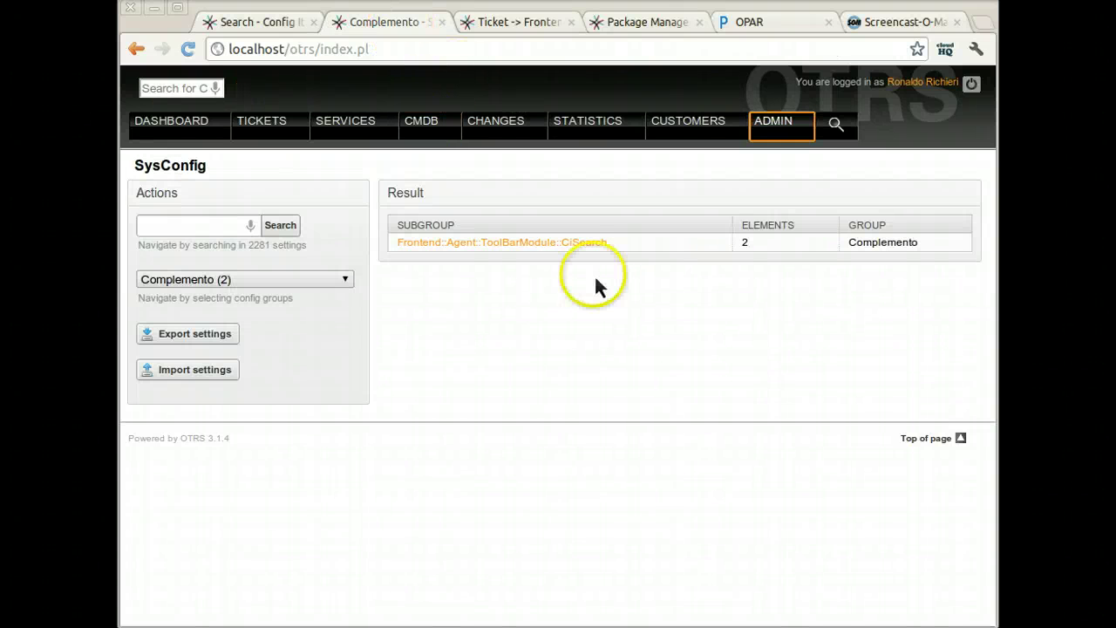
{"action": "left_click", "coordinate": [488, 242]}
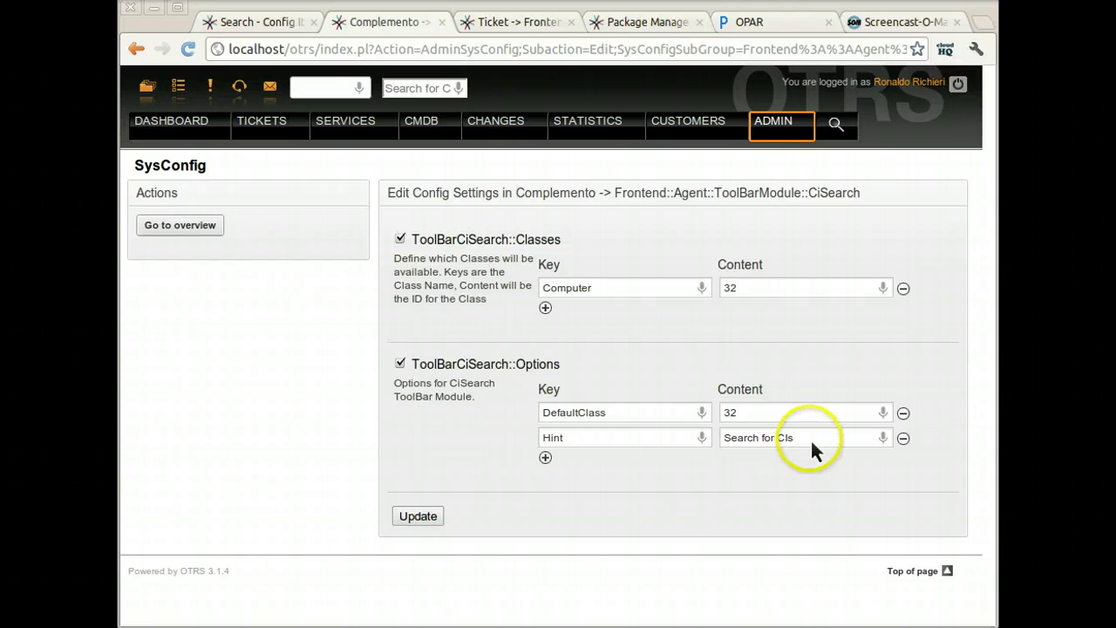
{"action": "left_click_drag", "start_coordinate": [810, 437], "coordinate": [722, 439]}
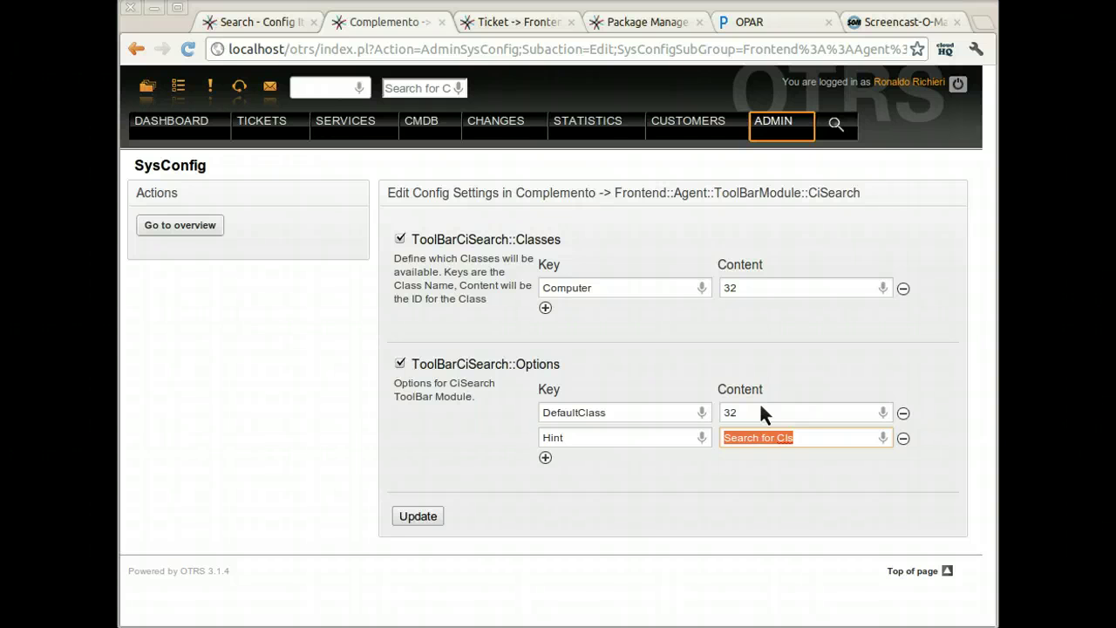
{"action": "type", "text": "CIs"}
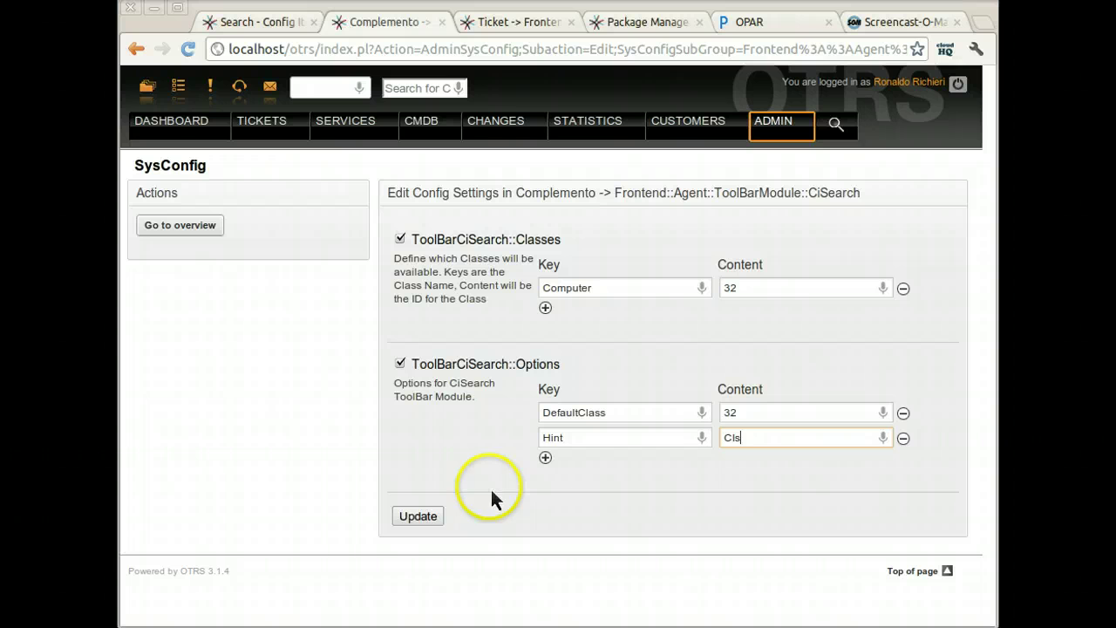
{"action": "left_click", "coordinate": [419, 516]}
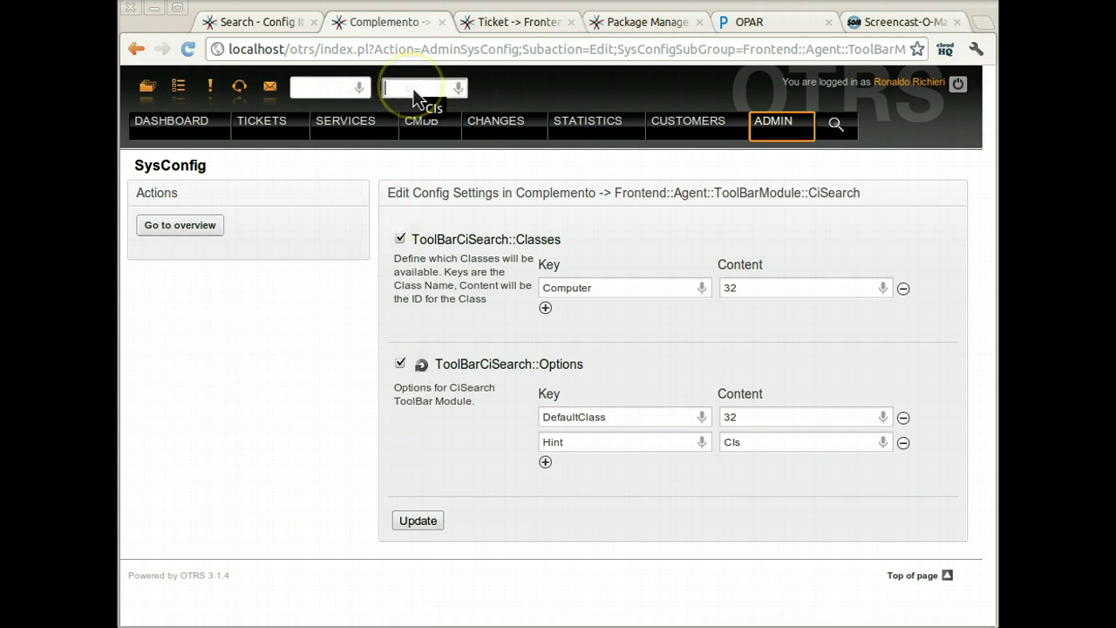
- Add class Software with ID 36 to ToolBarCiSearch::Classes and confirm the toolbar dropdown
{"action": "left_click", "coordinate": [516, 105]}
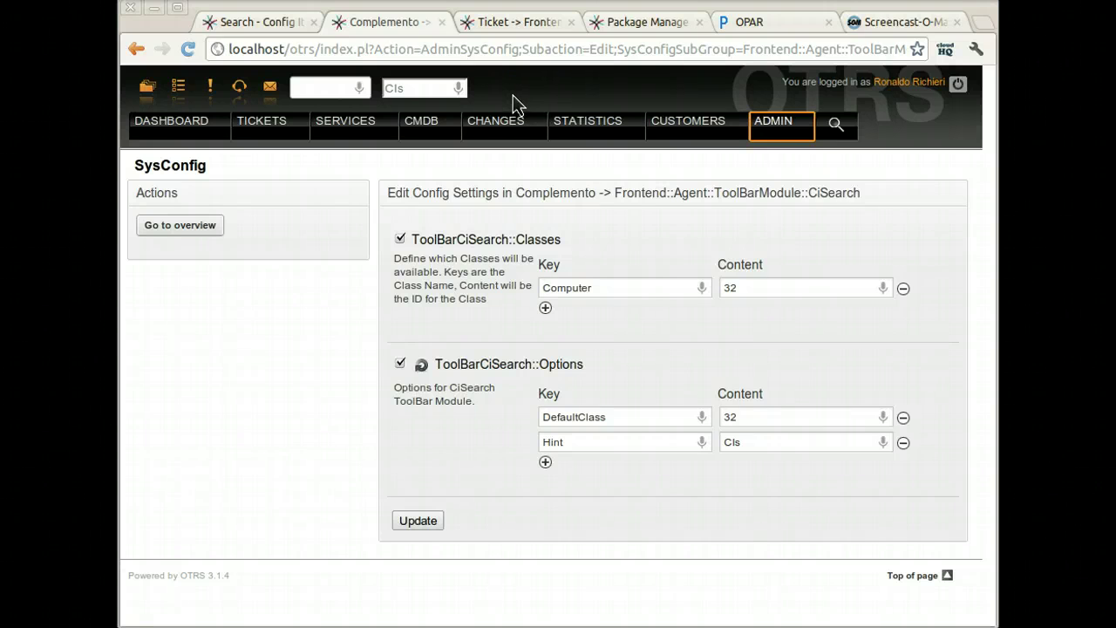
{"action": "left_click", "coordinate": [546, 308]}
{"action": "type", "text": "Software"}
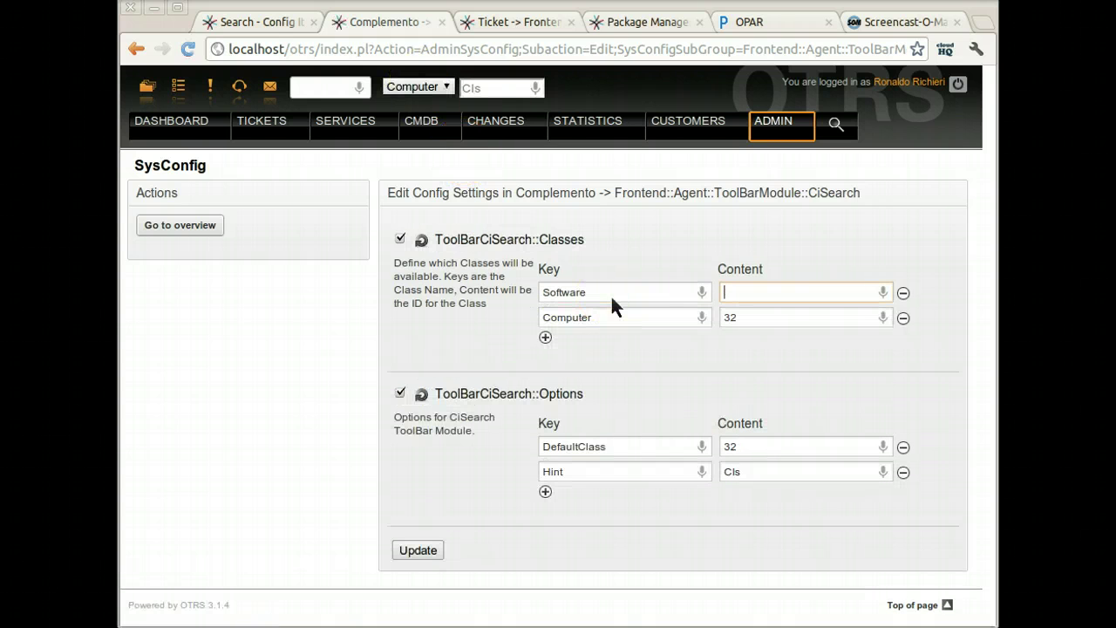
{"action": "type", "text": "36"}
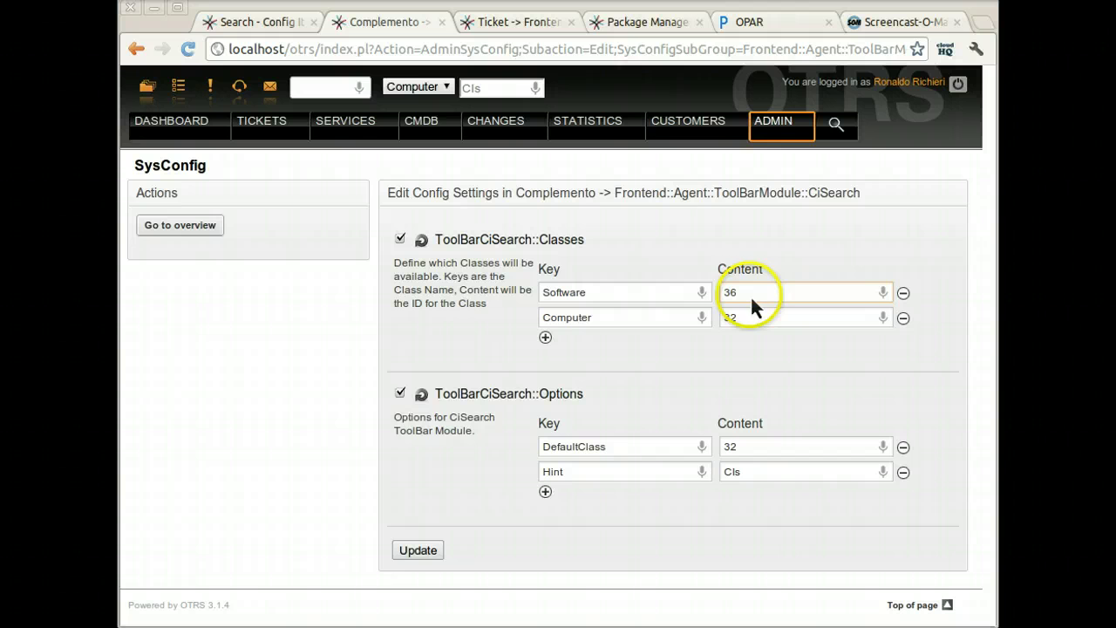
{"action": "left_click", "coordinate": [424, 551]}
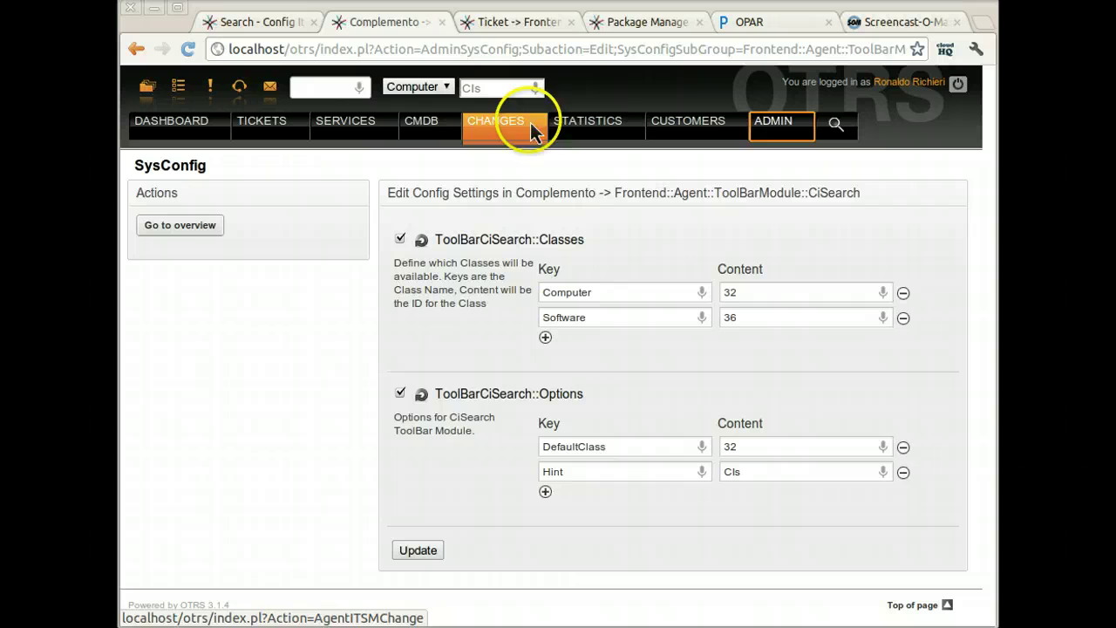
{"action": "left_click", "coordinate": [436, 86]}
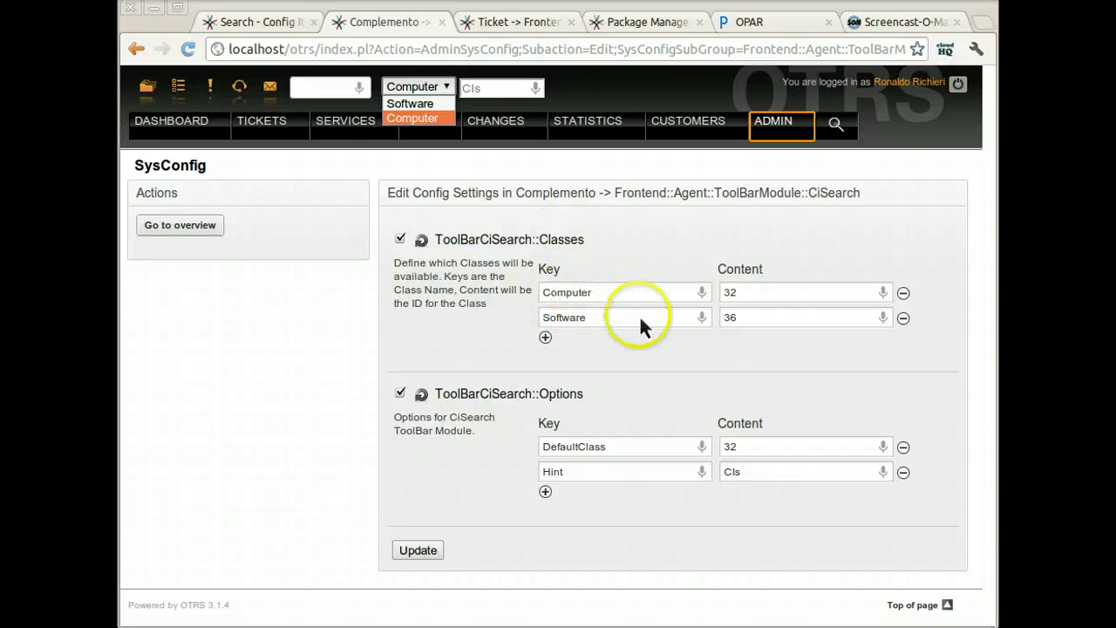
{"action": "left_click", "coordinate": [418, 86]}
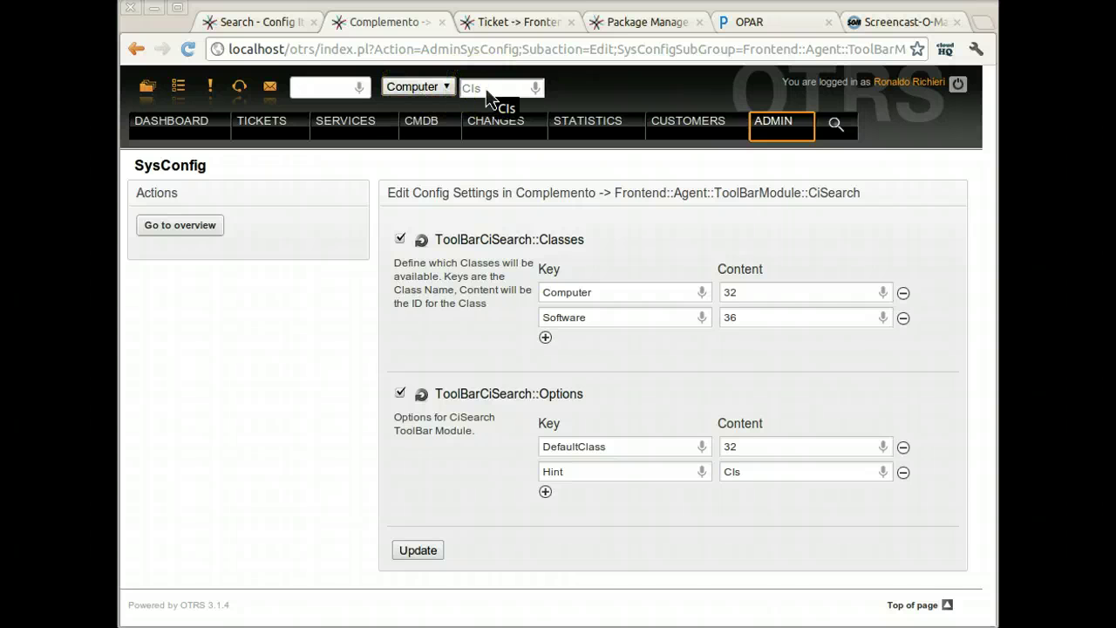
- Search the Software class for 'windows' from the toolbar CI box
{"action": "key", "text": "ctrl+Tab"}
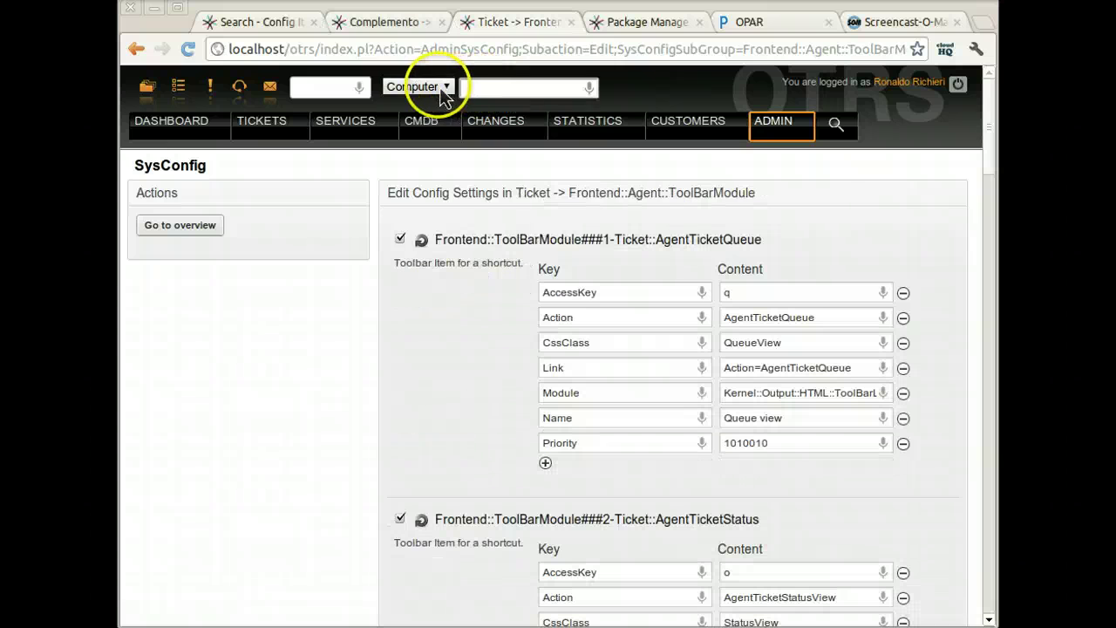
{"action": "left_click", "coordinate": [445, 87]}
{"action": "left_click", "coordinate": [432, 103]}
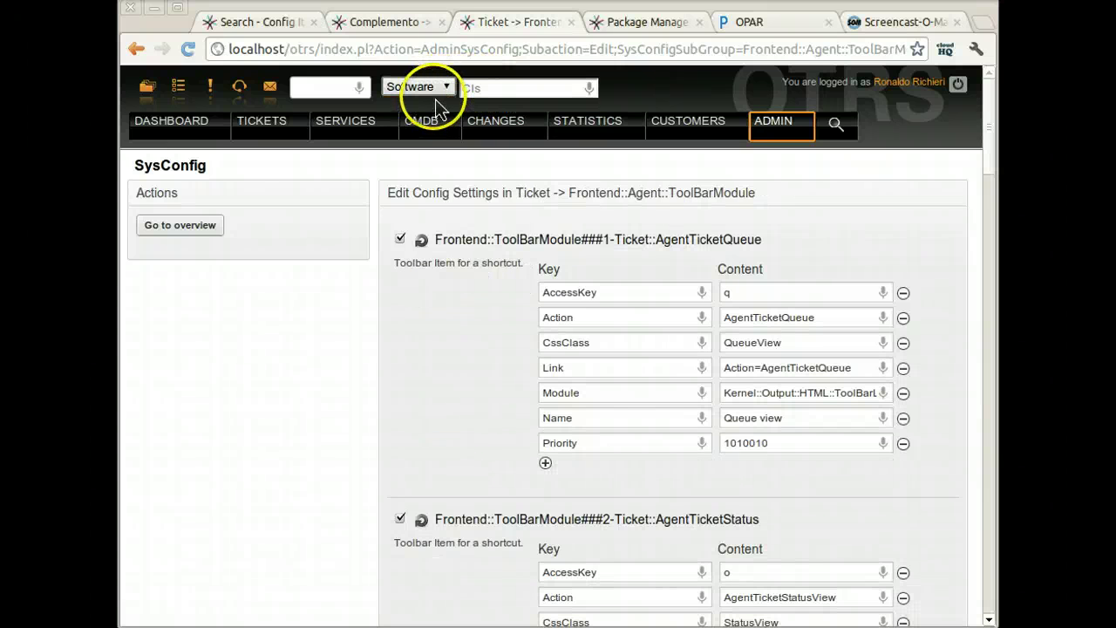
{"action": "left_click", "coordinate": [519, 91]}
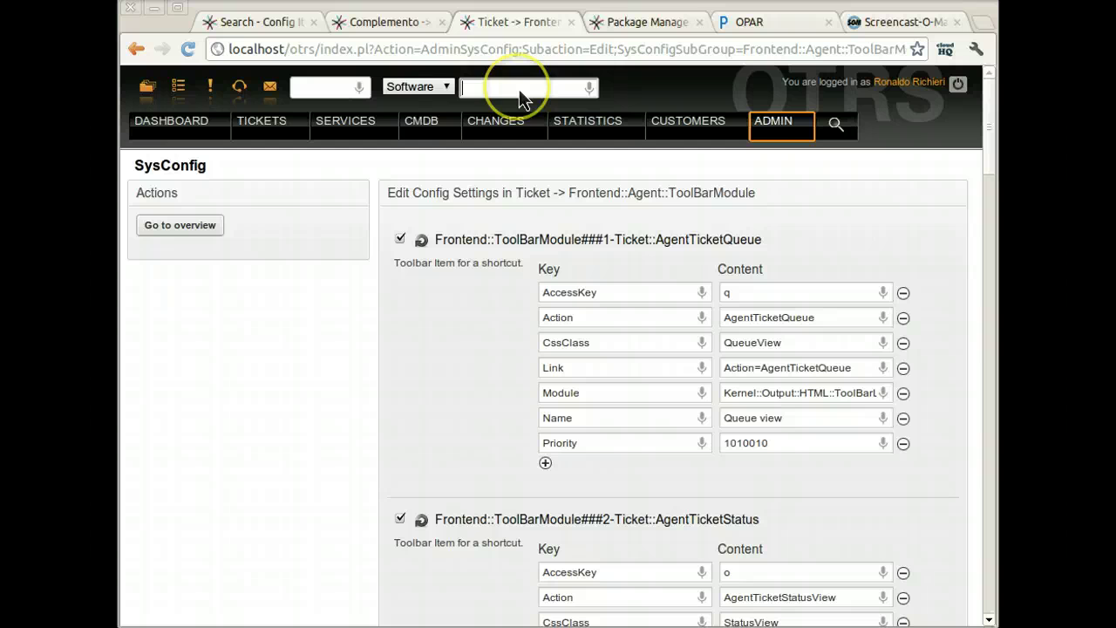
{"action": "type", "text": "windows"}
{"action": "key", "text": "Return"}
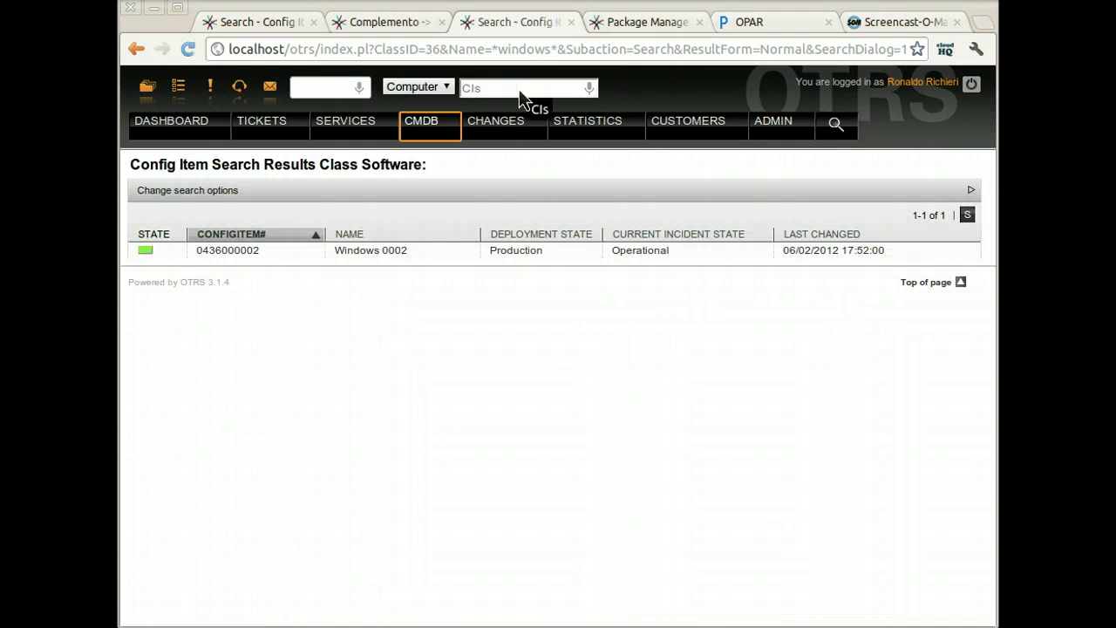
{"action": "left_click", "coordinate": [356, 255]}
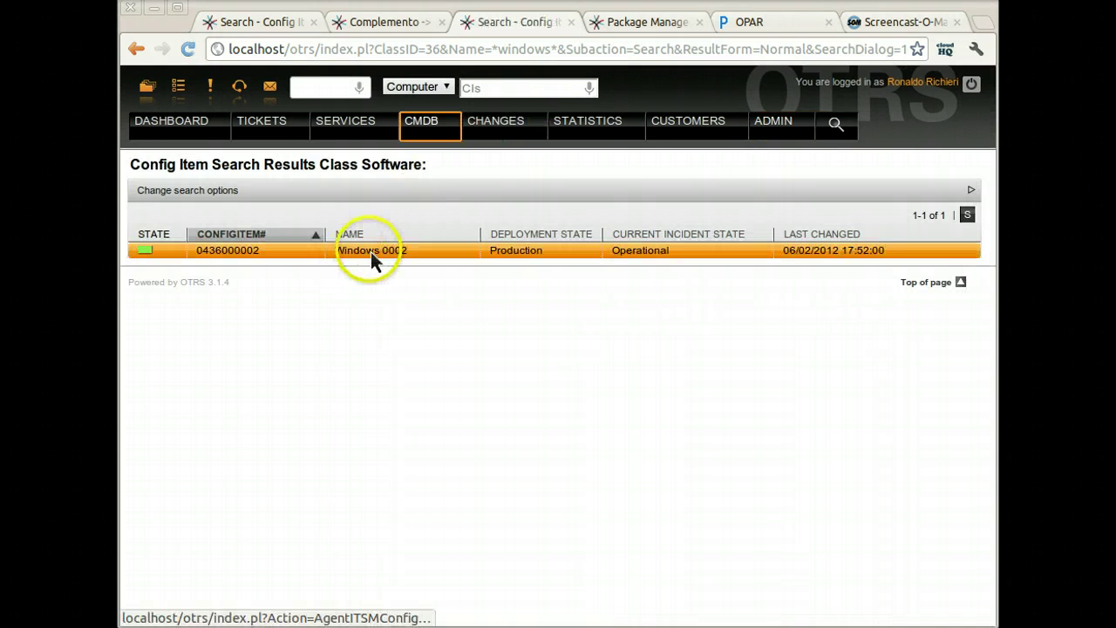
- Search the Software class for 'ubuntu', finding Ubuntu 0001
{"action": "left_click", "coordinate": [436, 87]}
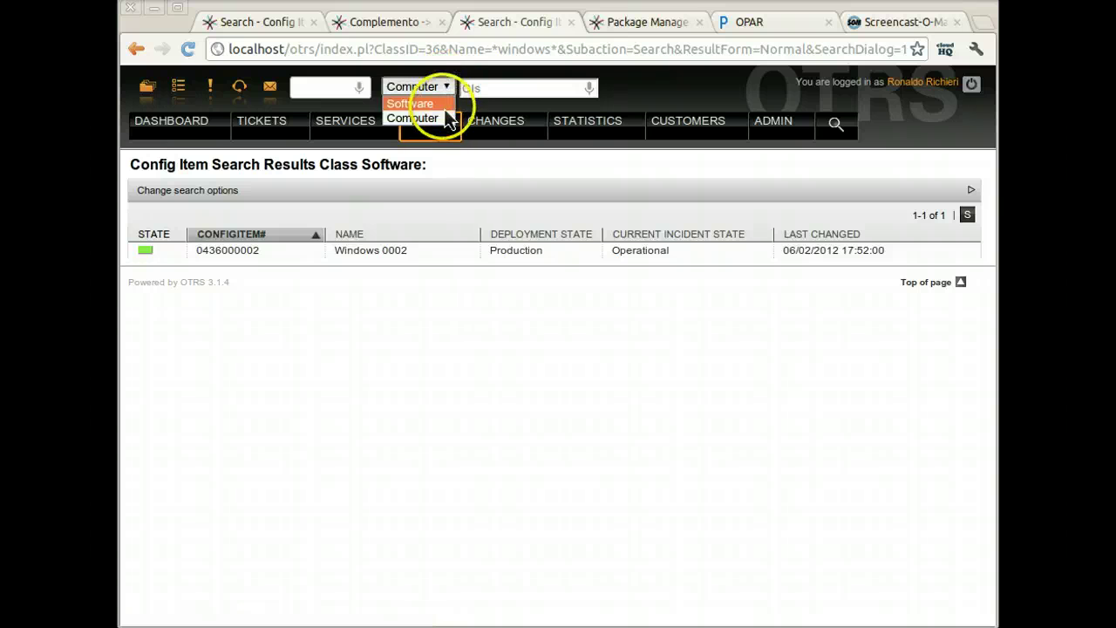
{"action": "left_click", "coordinate": [440, 103]}
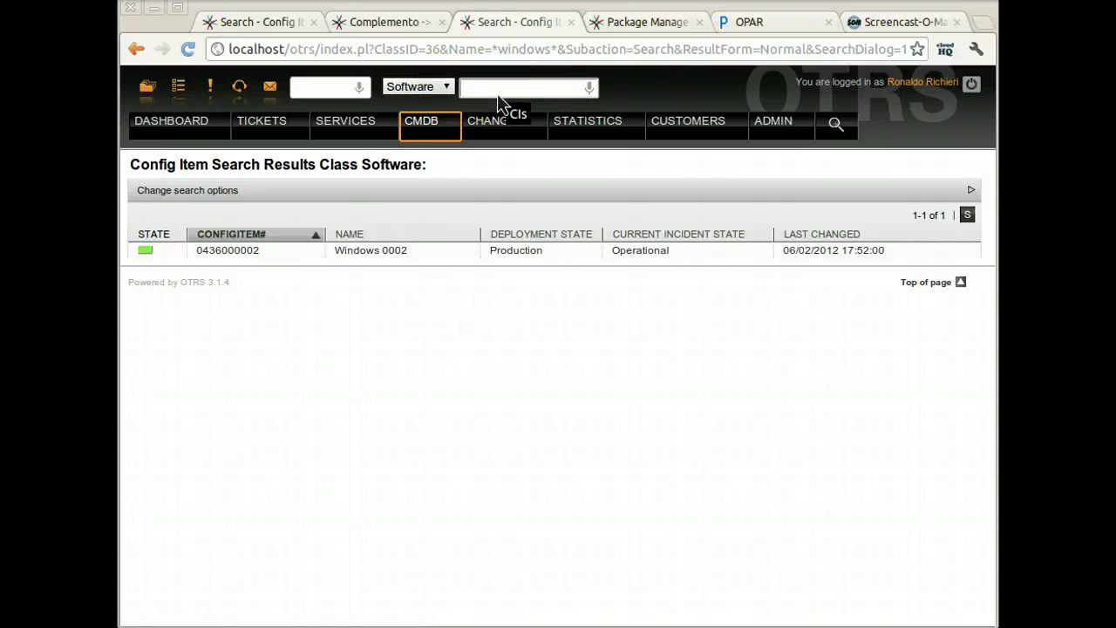
{"action": "type", "text": "ubuntu"}
{"action": "key", "text": "Return"}
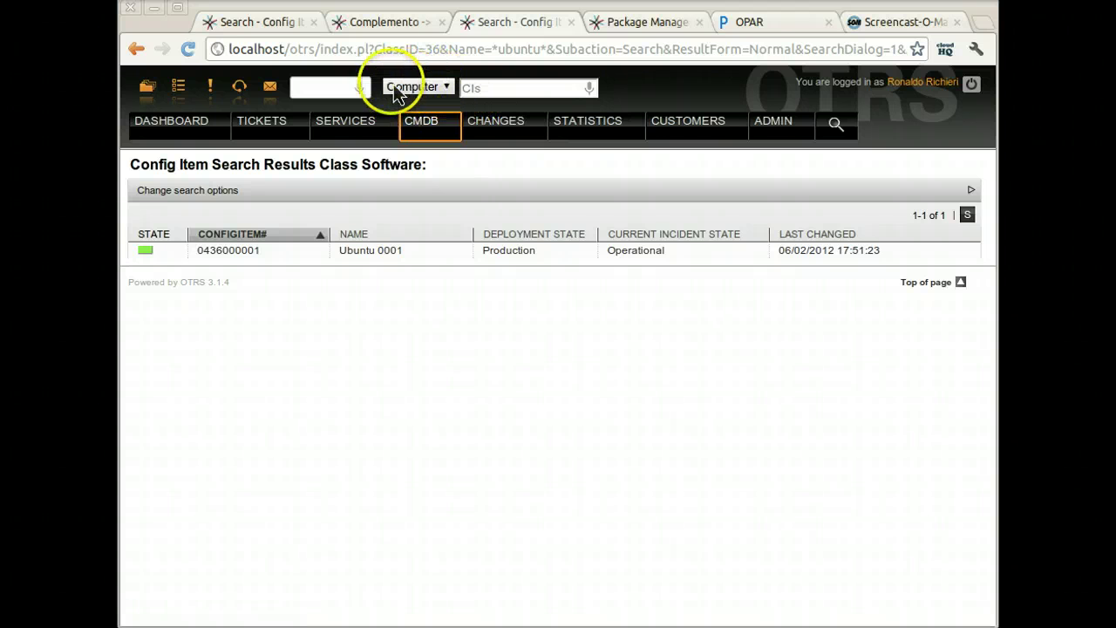
- Search for 'ubuntu' again in the Computer class
{"action": "left_click", "coordinate": [479, 96]}
{"action": "type", "text": "ub"}
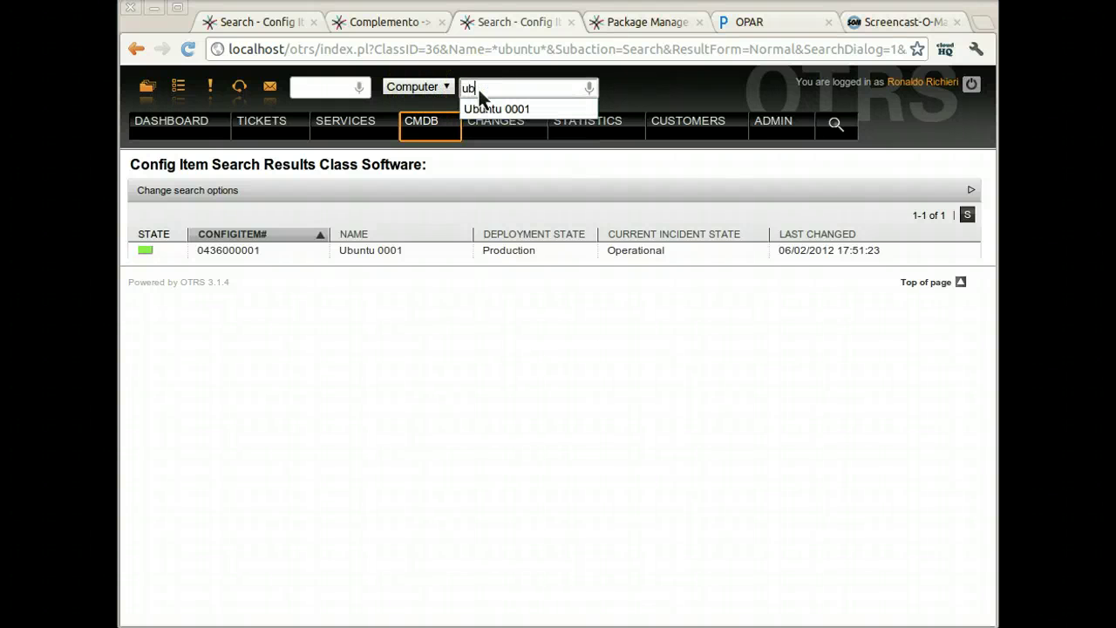
{"action": "type", "text": "untu"}
{"action": "key", "text": "Return"}
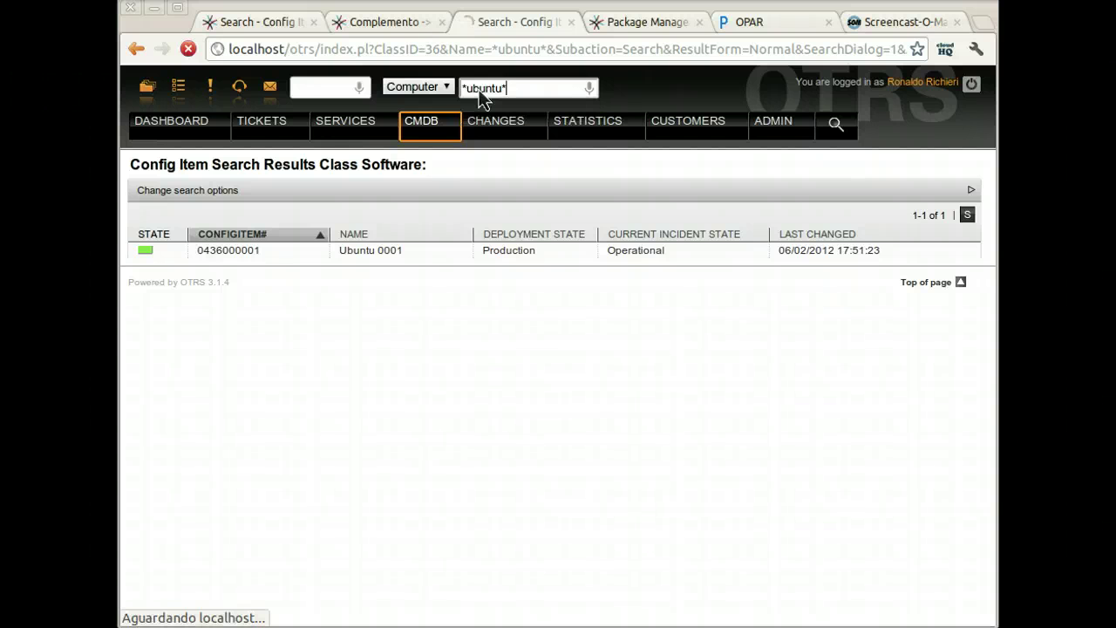